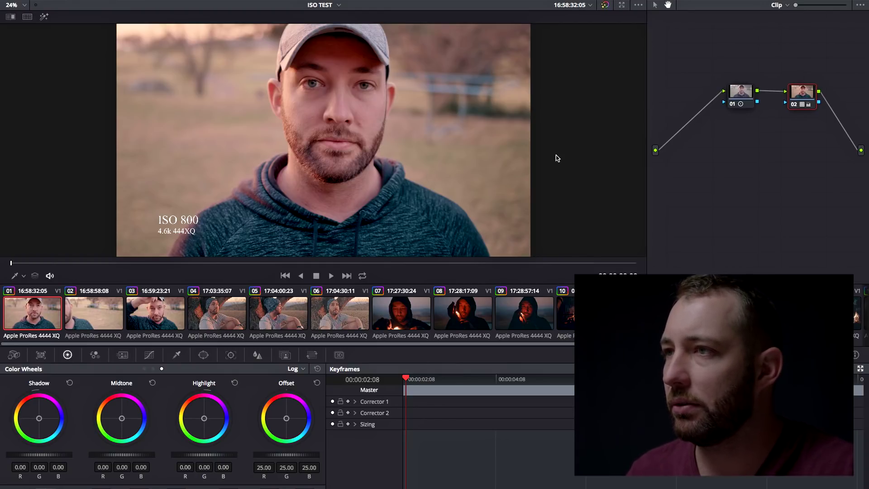
# Step: Zoom into the ISO 800 clip's beard, eyes and cap, then back out to about 58%
pyautogui.scroll(8, 557, 158)
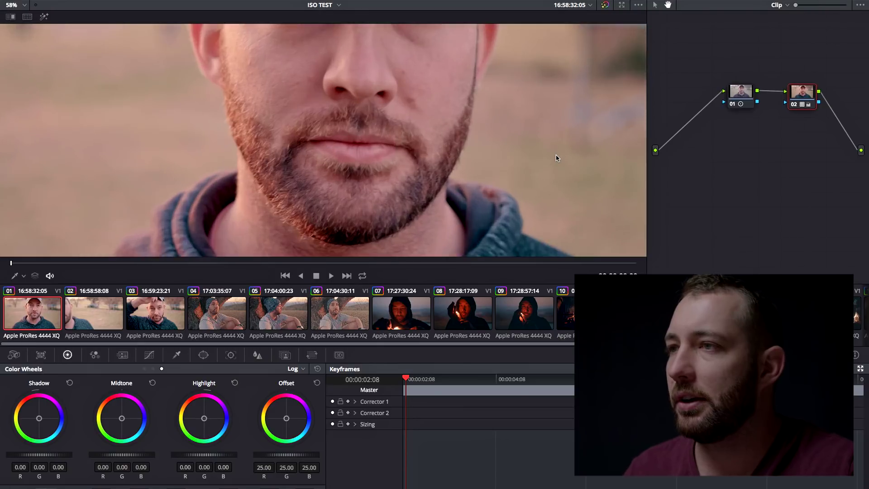
pyautogui.scroll(-4, 333, 135)
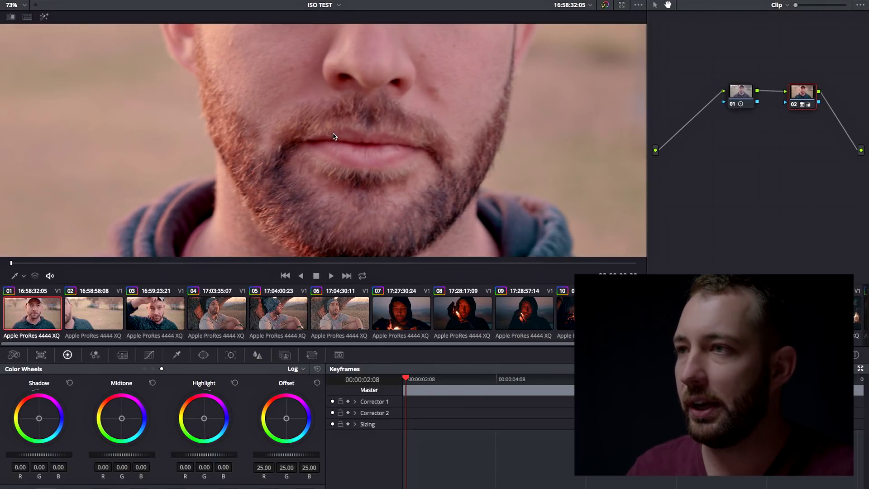
pyautogui.scroll(5, 333, 136)
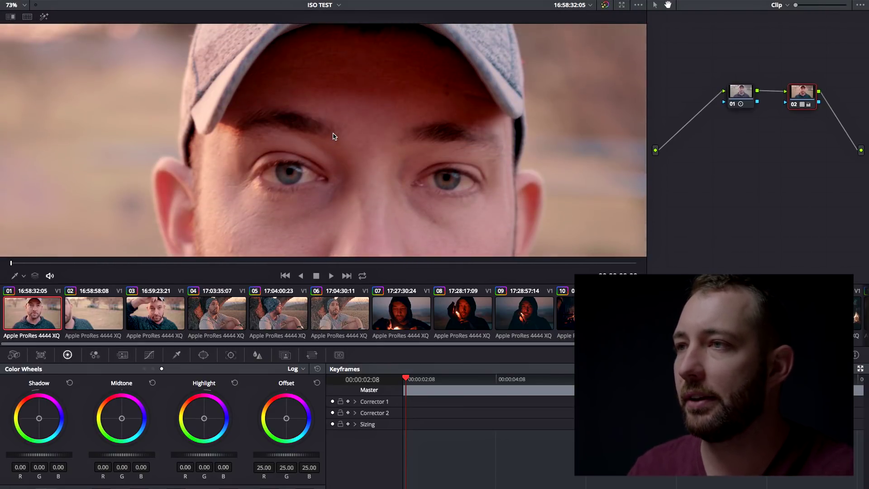
pyautogui.scroll(4, 333, 135)
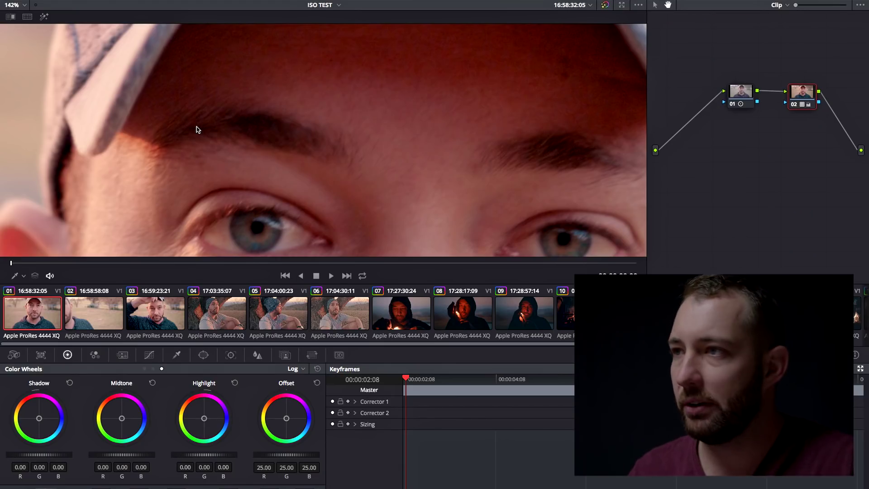
pyautogui.scroll(-4, 195, 129)
pyautogui.scroll(-2, 196, 130)
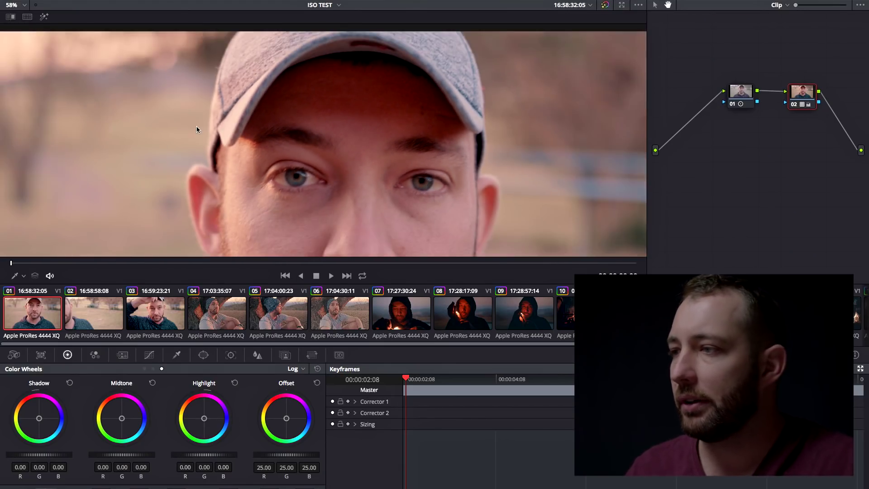
# Step: Step through clips 02 and 03 magnified around the eyes, then return to clip 02
pyautogui.click(95, 316)
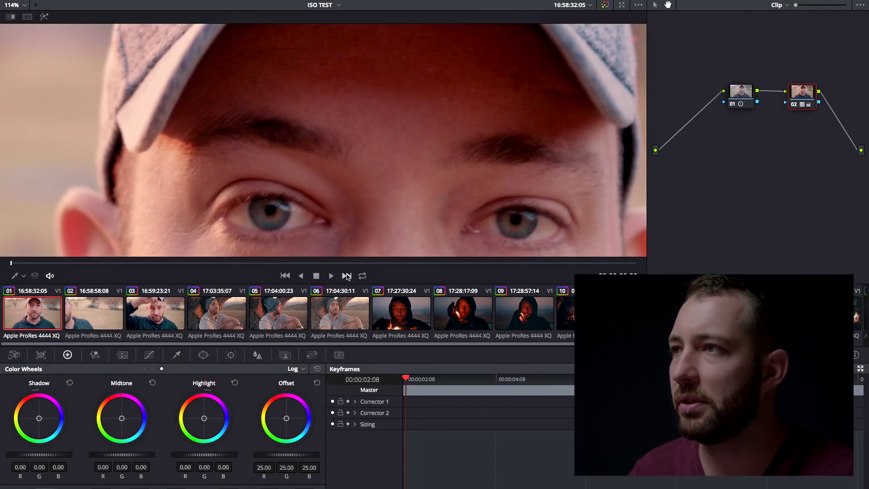
pyautogui.click(347, 275)
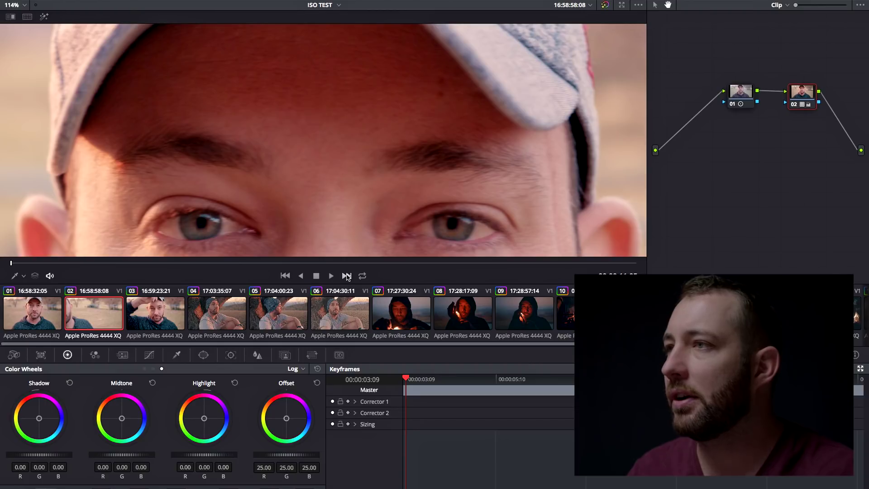
pyautogui.click(347, 276)
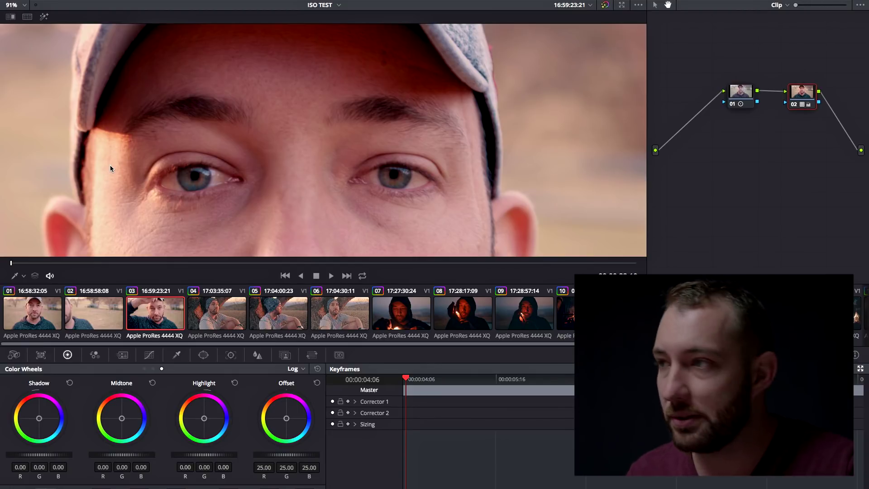
pyautogui.scroll(-2, 133, 157)
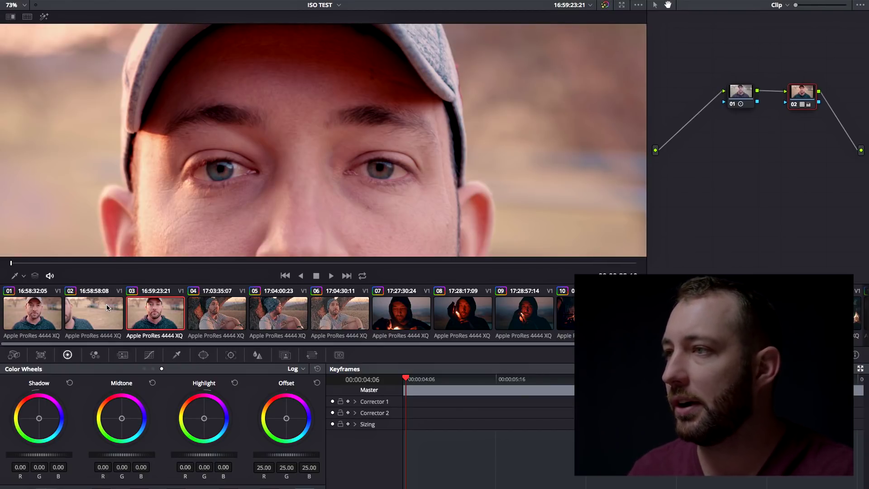
pyautogui.click(107, 308)
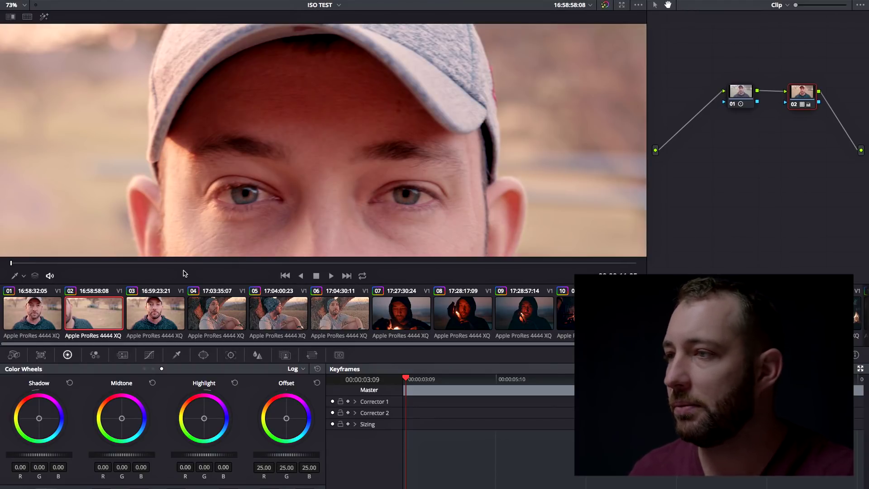
# Step: Switch to clip 04, the beanie shot, and set the viewer zoom to 24%
pyautogui.click(220, 328)
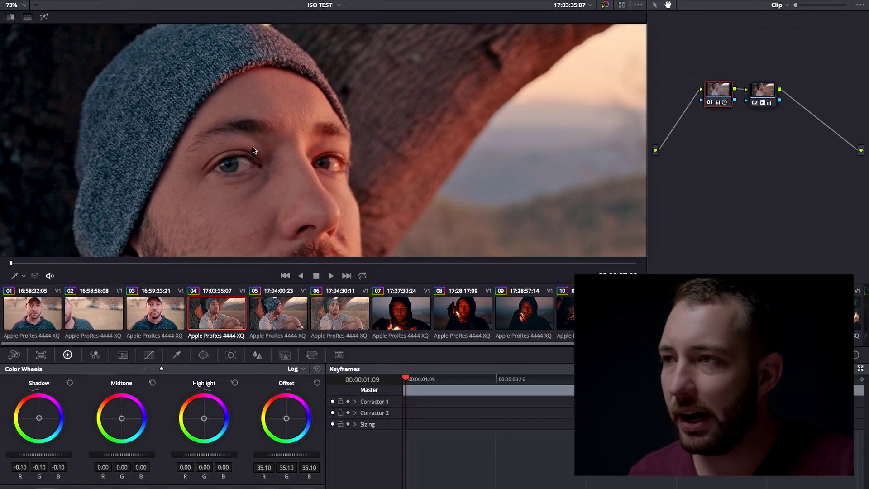
pyautogui.scroll(-2, 254, 151)
pyautogui.scroll(-2, 253, 151)
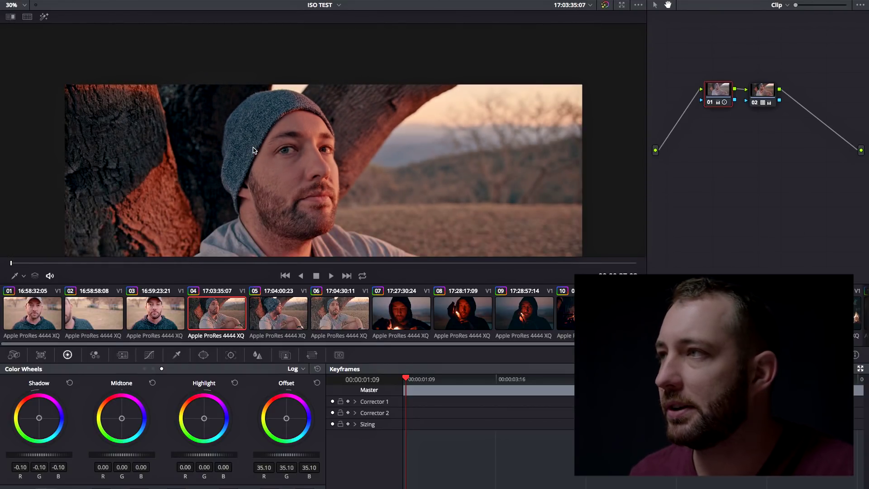
pyautogui.click(10, 4)
pyautogui.click(17, 22)
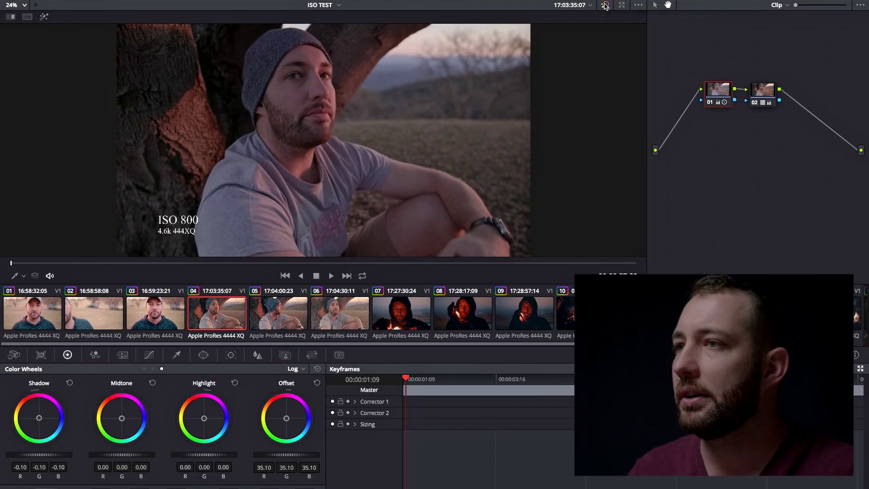
# Step: Re-enable clip 04's grade and zoom into the face to inspect the eyes
pyautogui.click(606, 4)
pyautogui.scroll(5, 239, 93)
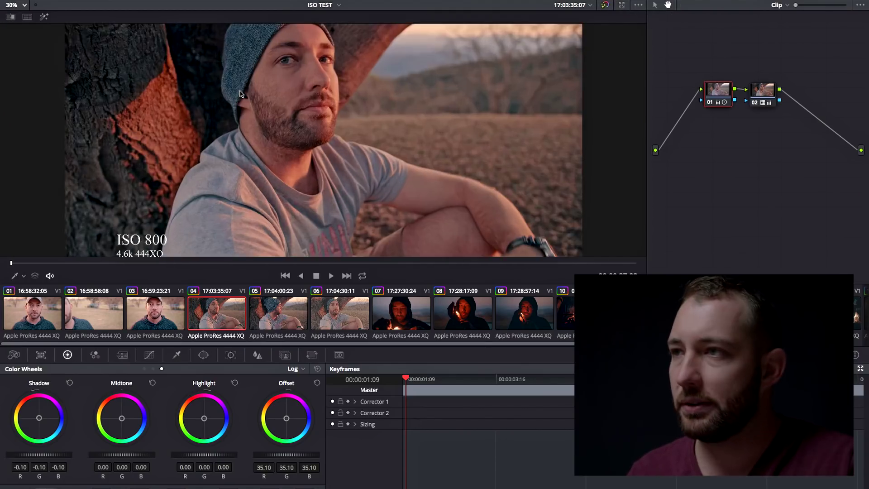
pyautogui.scroll(2, 239, 92)
pyautogui.scroll(2, 244, 95)
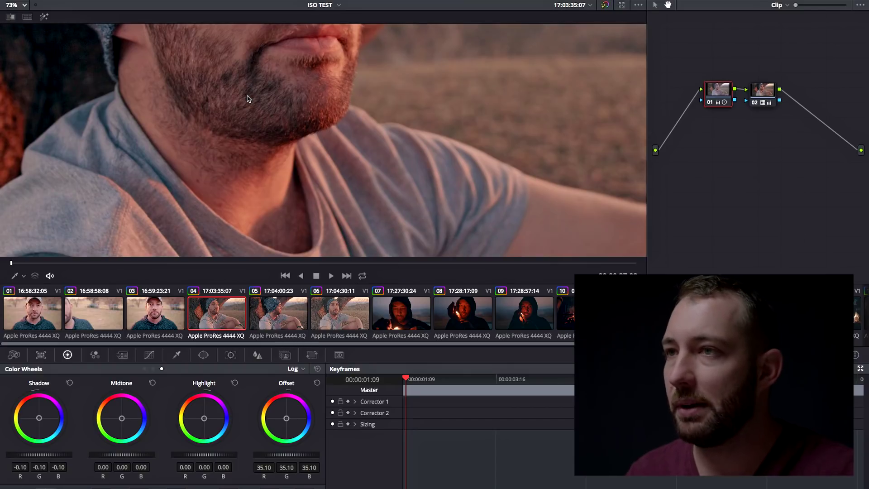
pyautogui.scroll(5, 247, 96)
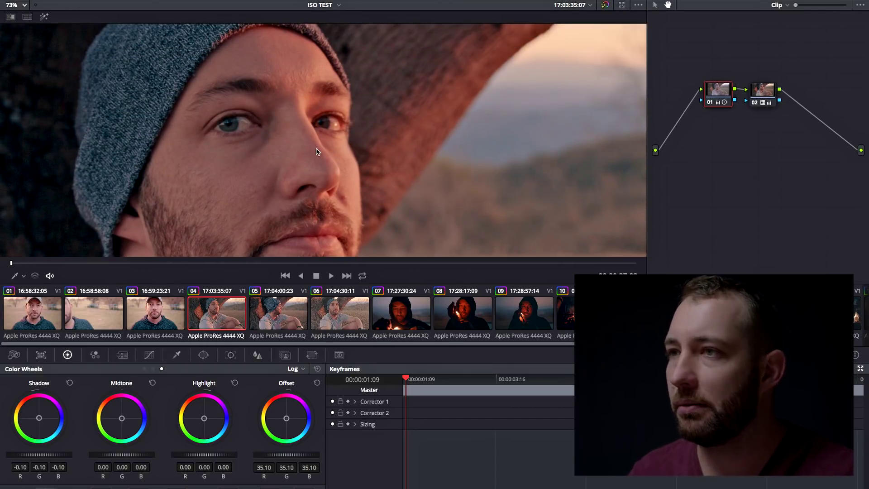
pyautogui.scroll(4, 317, 149)
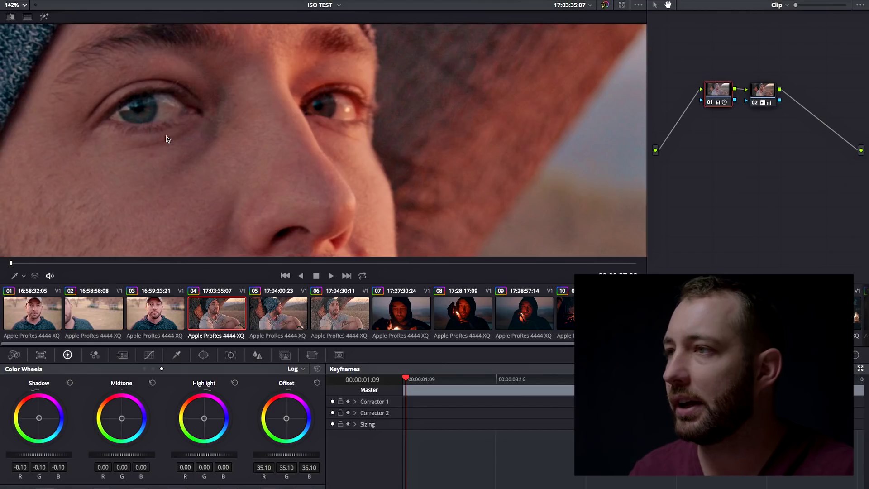
pyautogui.scroll(-2, 183, 155)
pyautogui.scroll(-3, 183, 155)
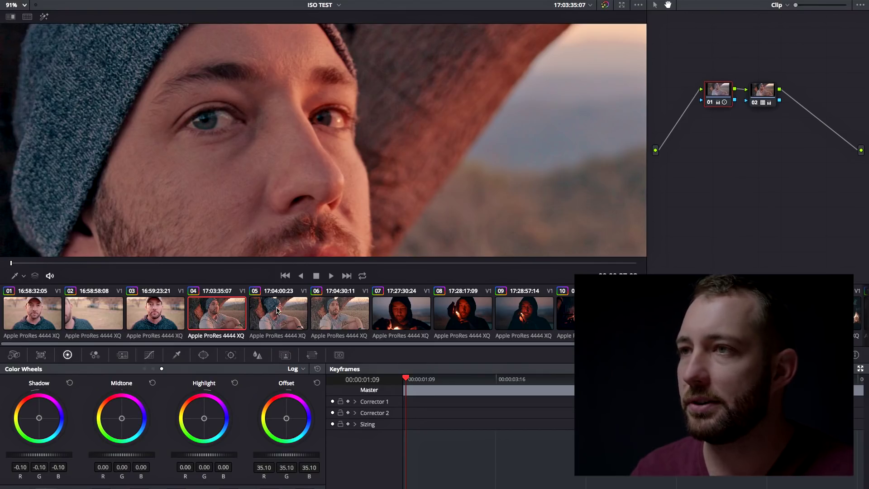
# Step: Switch to clip 05 and toggle its grade off, on and off again
pyautogui.click(277, 310)
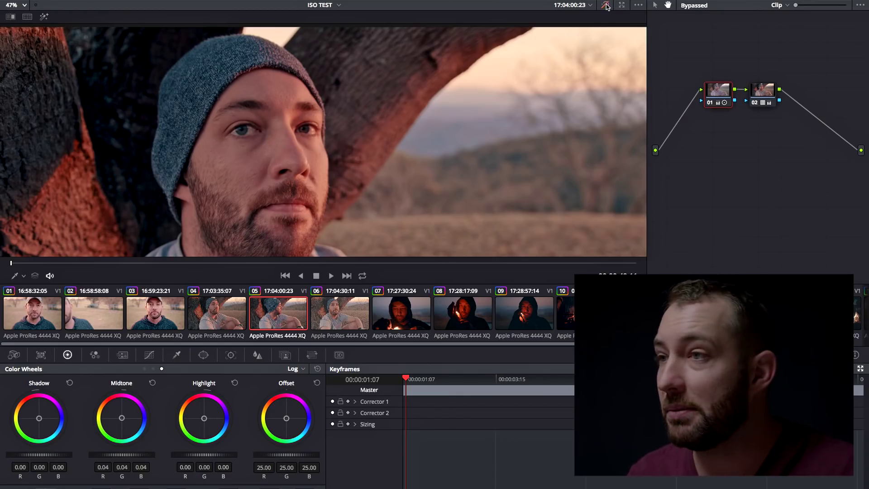
pyautogui.click(605, 5)
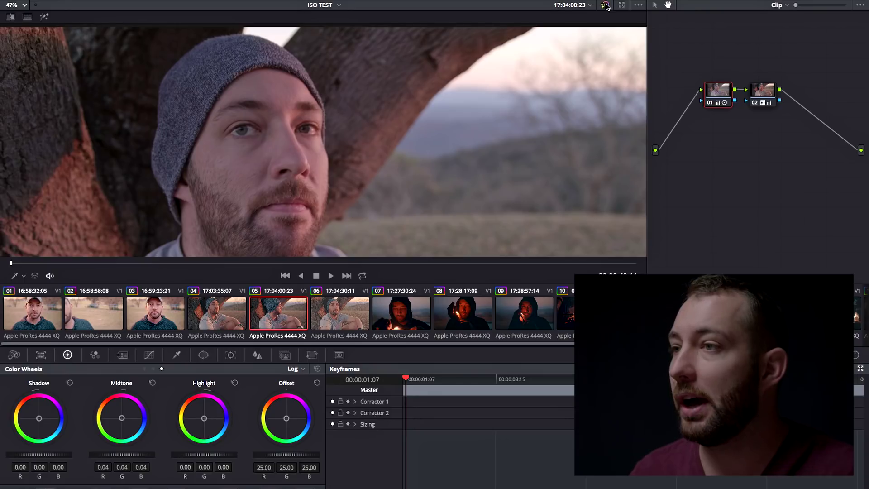
pyautogui.click(605, 5)
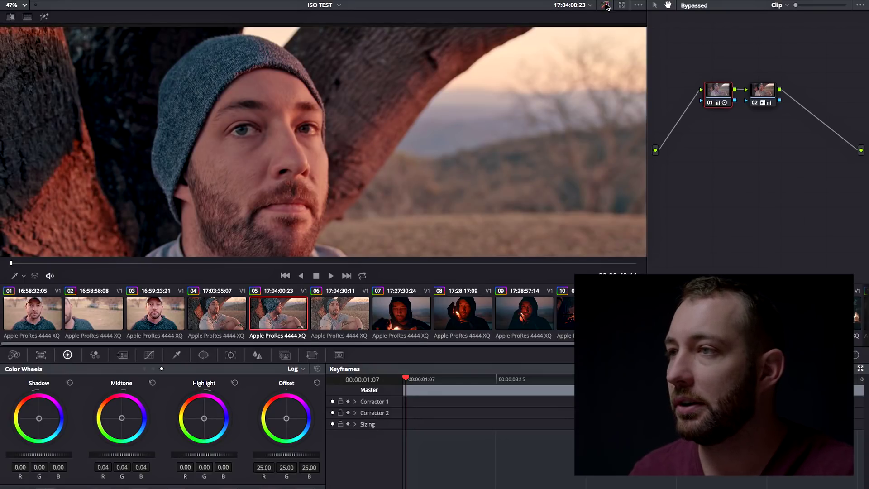
pyautogui.click(605, 5)
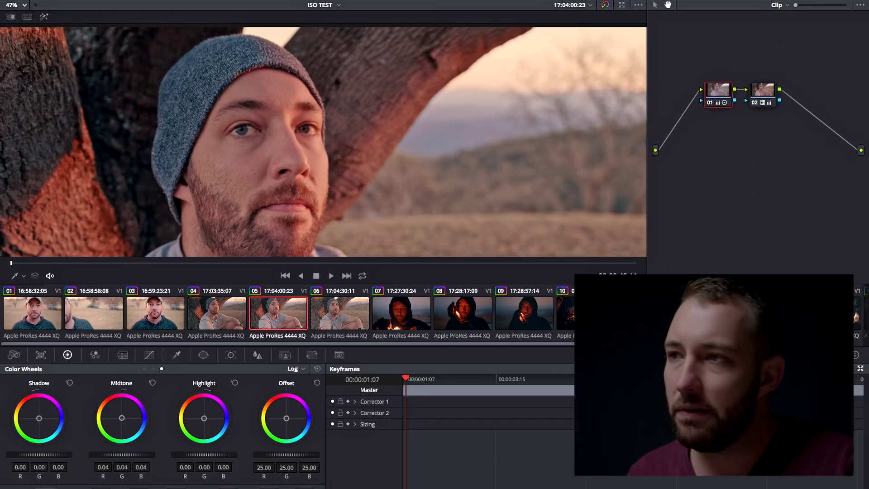
# Step: Zoom in on clip 05's eye, then back out
pyautogui.scroll(5, 300, 128)
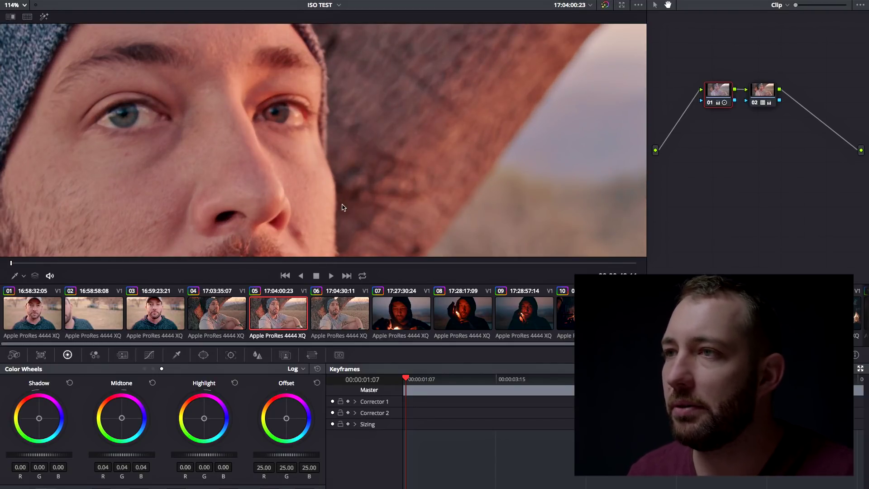
pyautogui.scroll(-3, 355, 191)
pyautogui.scroll(-5, 356, 190)
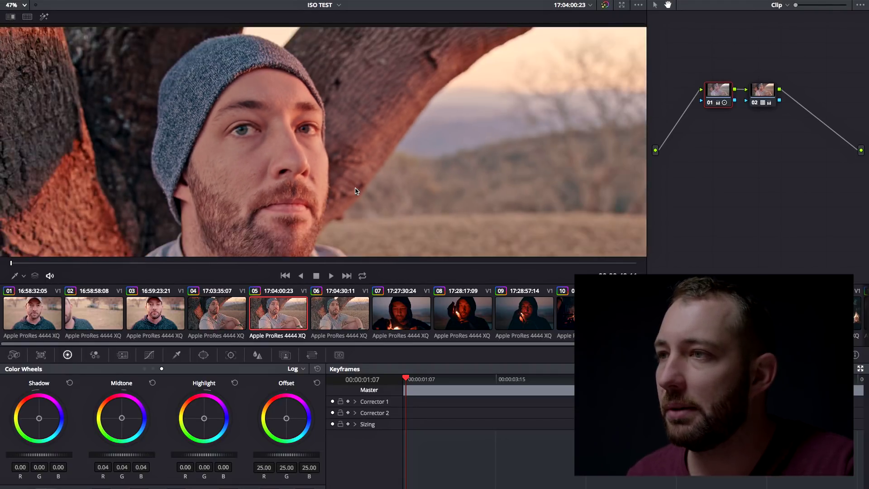
# Step: View clip 06 ungraded at full frame, then compare against clips 04 and 05
pyautogui.click(340, 312)
pyautogui.scroll(6, 364, 110)
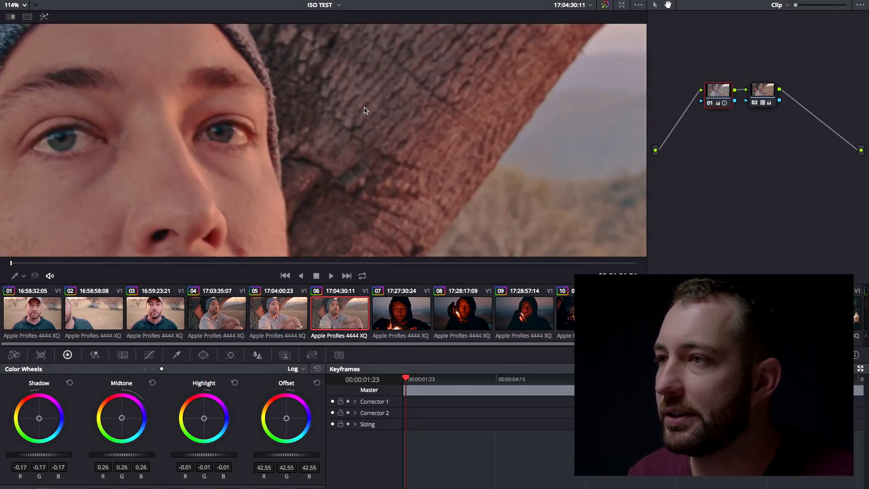
pyautogui.scroll(-2, 366, 110)
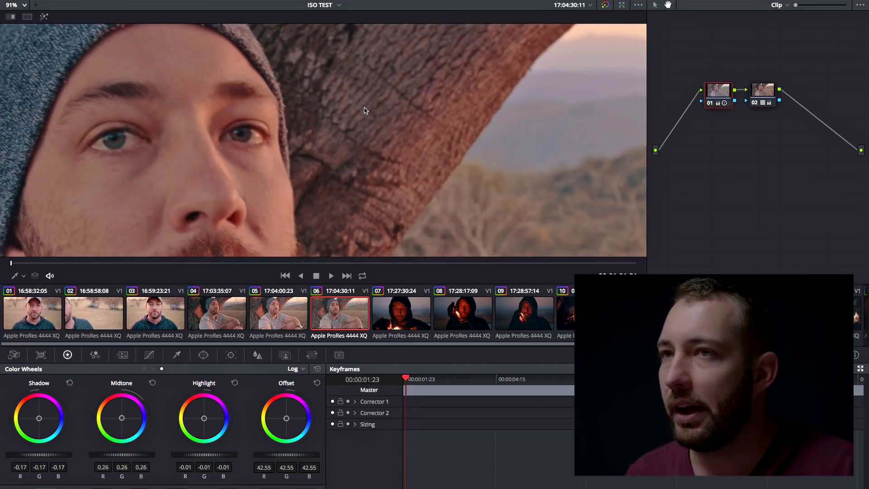
pyautogui.click(605, 6)
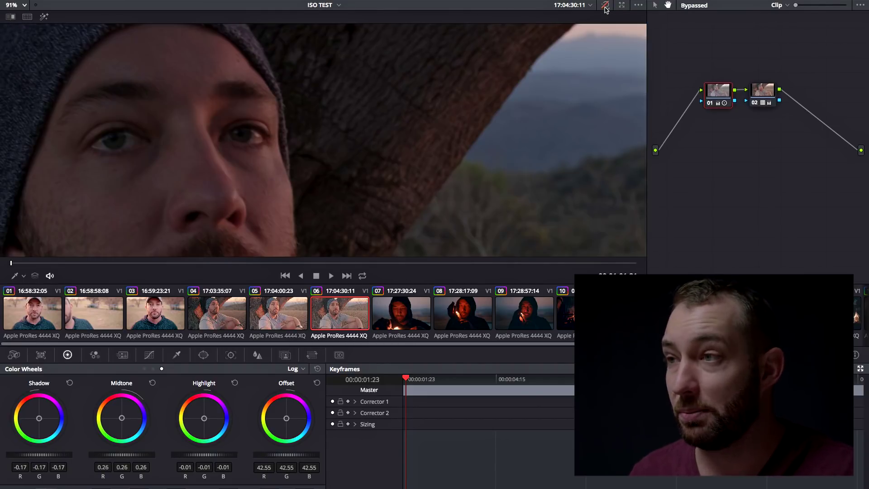
pyautogui.hotkey('shift', 'z')
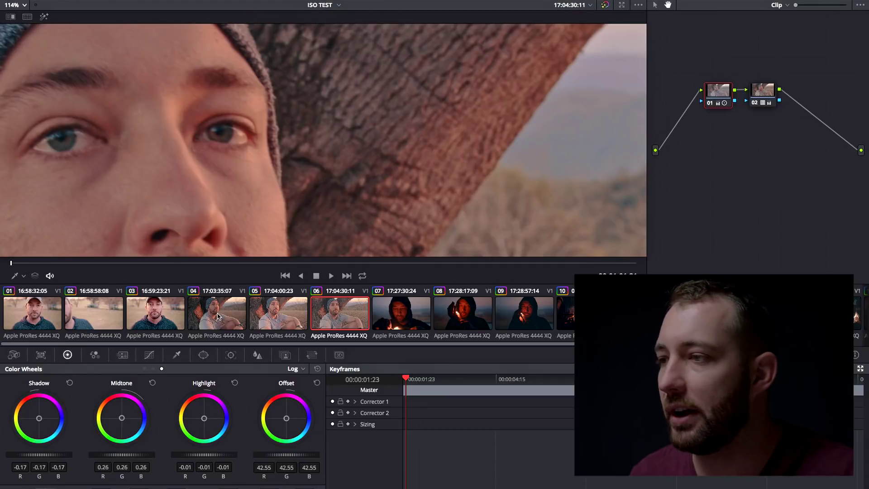
pyautogui.click(218, 315)
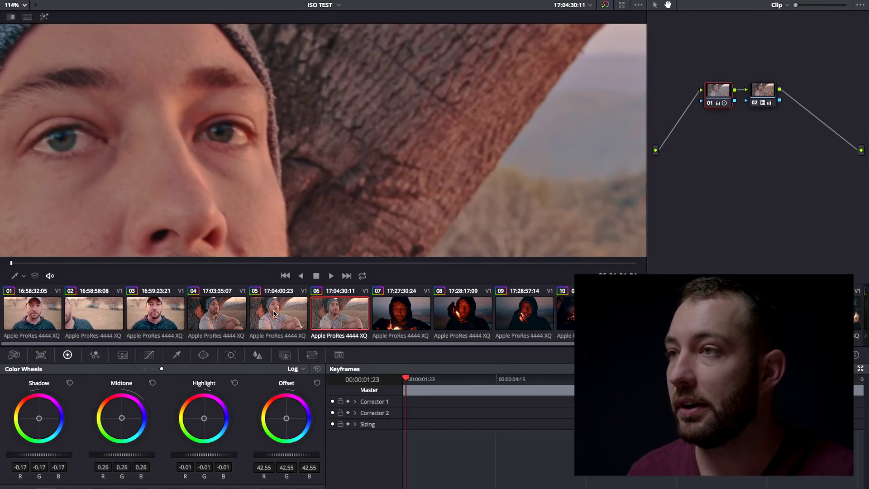
pyautogui.click(273, 313)
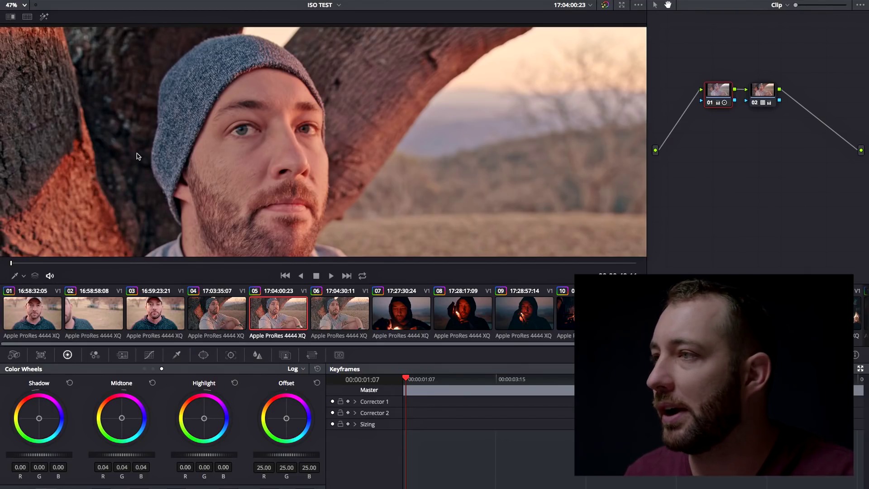
# Step: Move via clip 06 to the firelit hooded clip 07 and zoom in
pyautogui.click(351, 317)
pyautogui.click(398, 317)
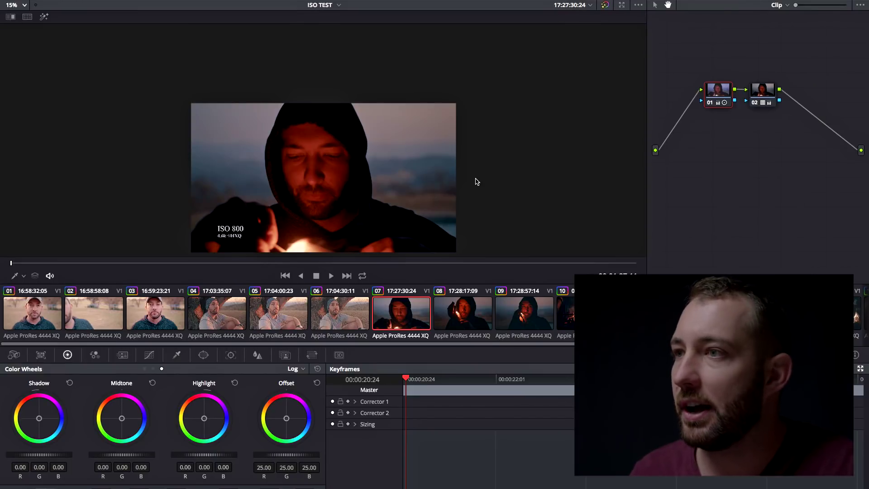
pyautogui.scroll(10, 475, 182)
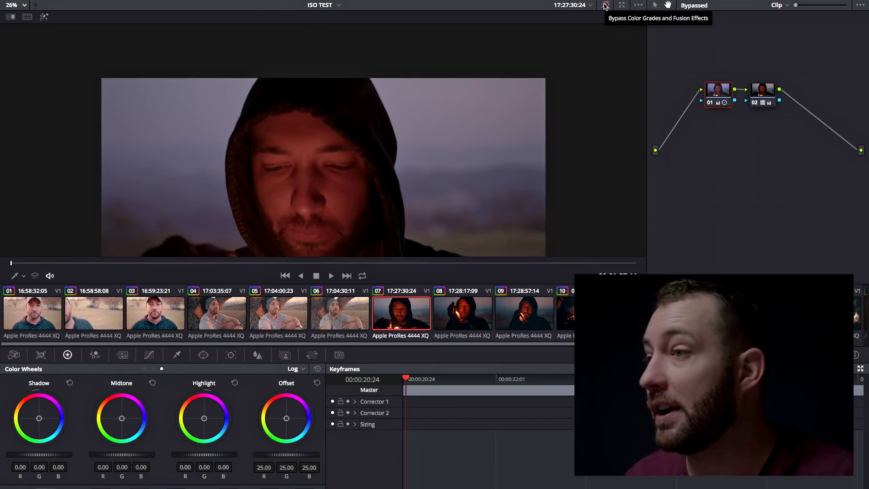
# Step: Turn the grades back on in the viewer and zoom closer on the face
pyautogui.click(605, 5)
pyautogui.click(605, 5)
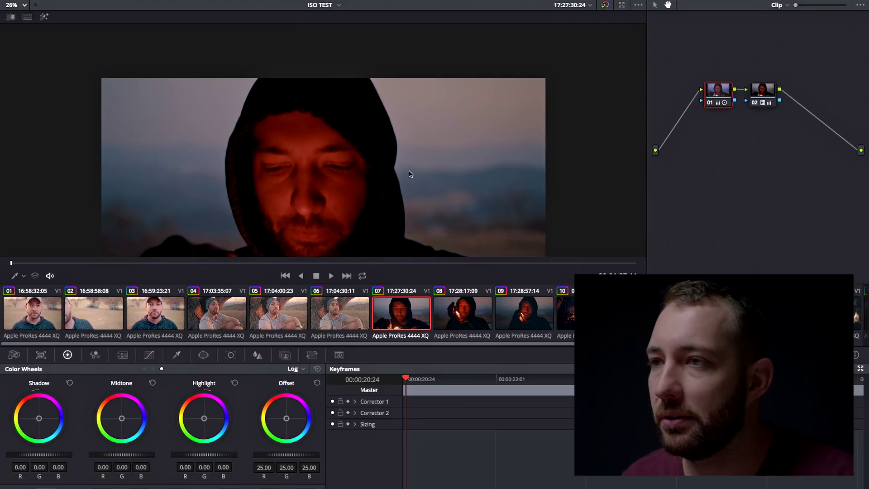
pyautogui.scroll(1, 409, 173)
pyautogui.scroll(5, 409, 174)
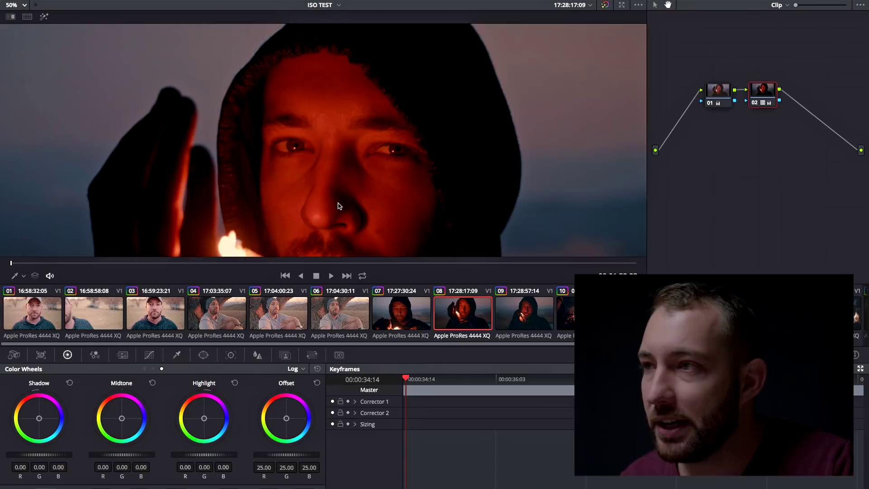
# Step: Fit clip 08 to the viewer and compare it ungraded and graded
pyautogui.scroll(5, 339, 206)
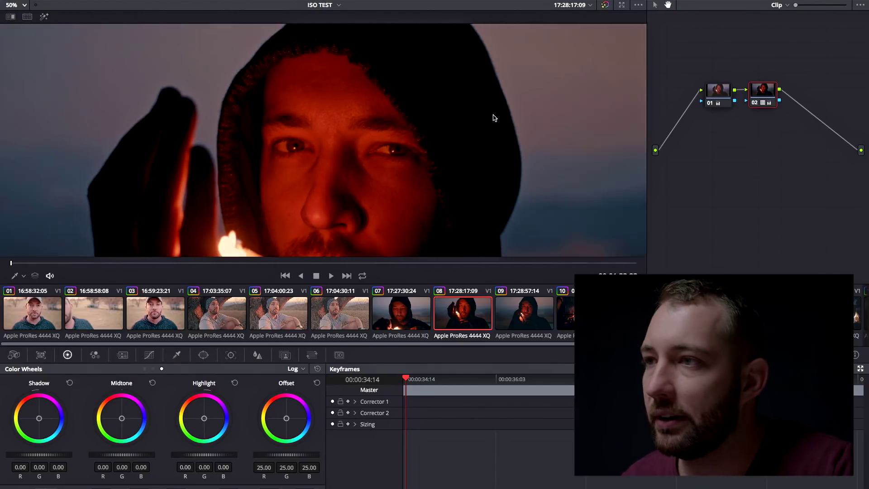
pyautogui.hotkey('shift', 'z')
pyautogui.click(605, 5)
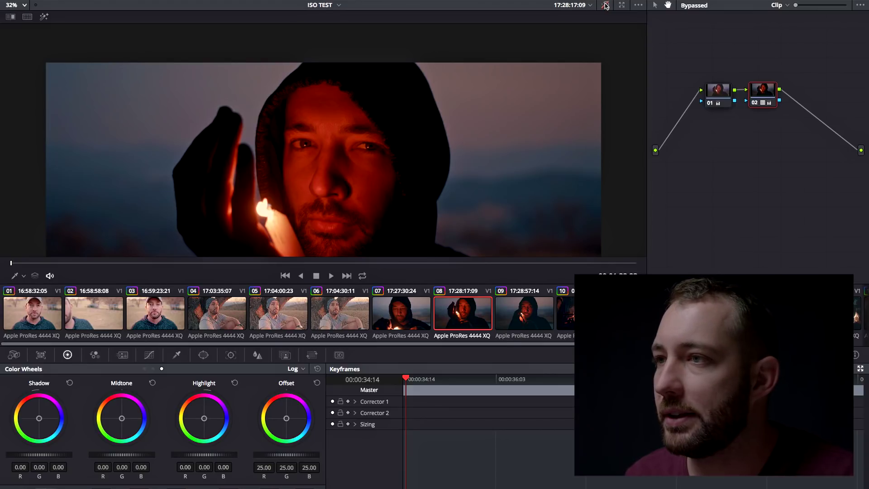
pyautogui.click(605, 5)
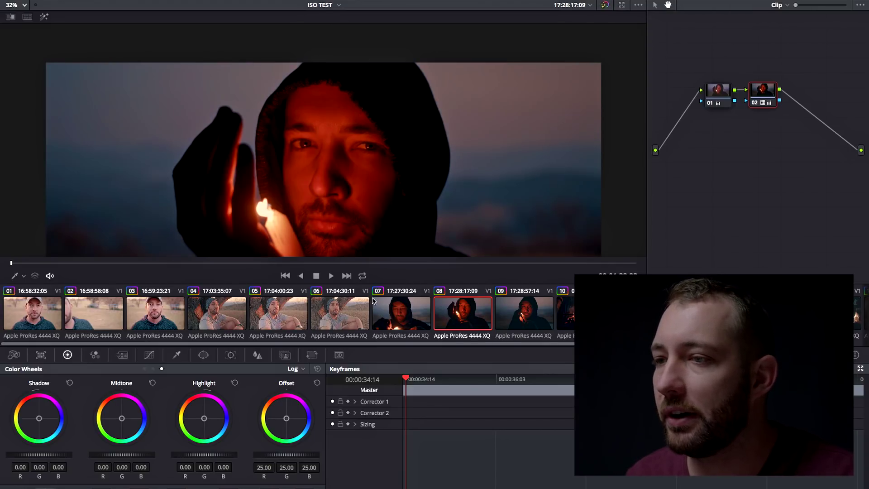
# Step: Compare clip 07 without and with its grade, then move on to clip 09
pyautogui.click(419, 312)
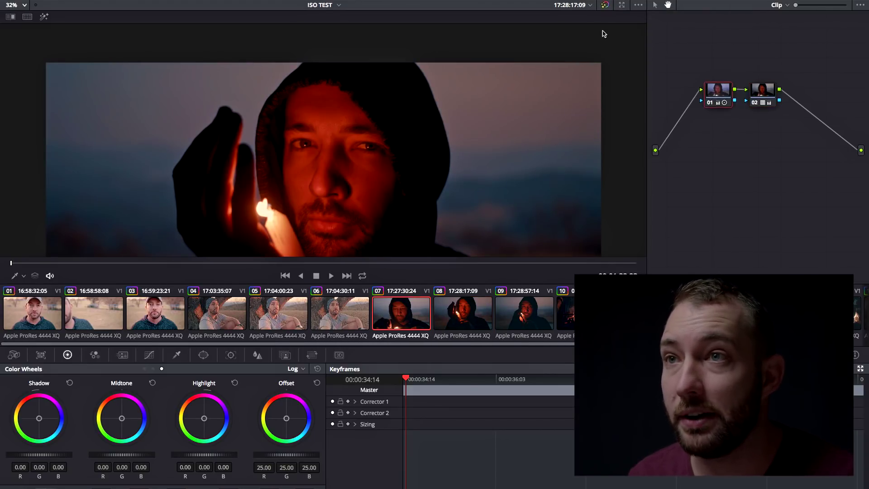
pyautogui.click(606, 5)
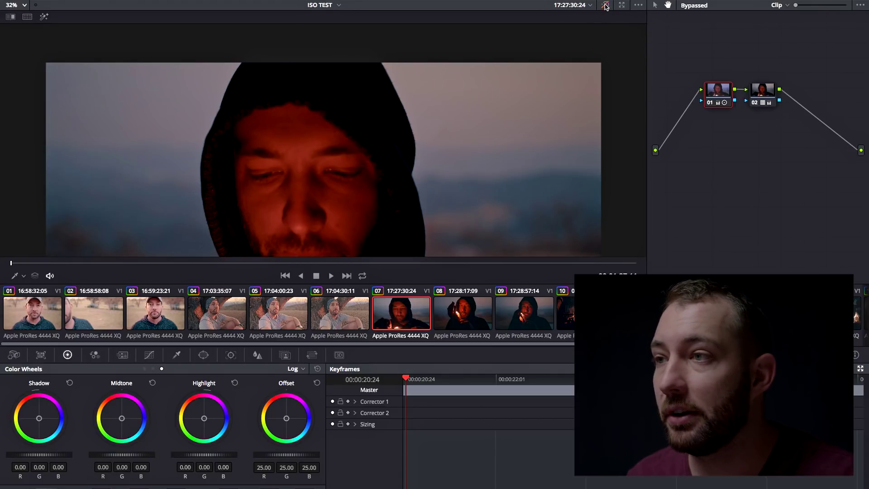
pyautogui.click(606, 5)
pyautogui.click(516, 312)
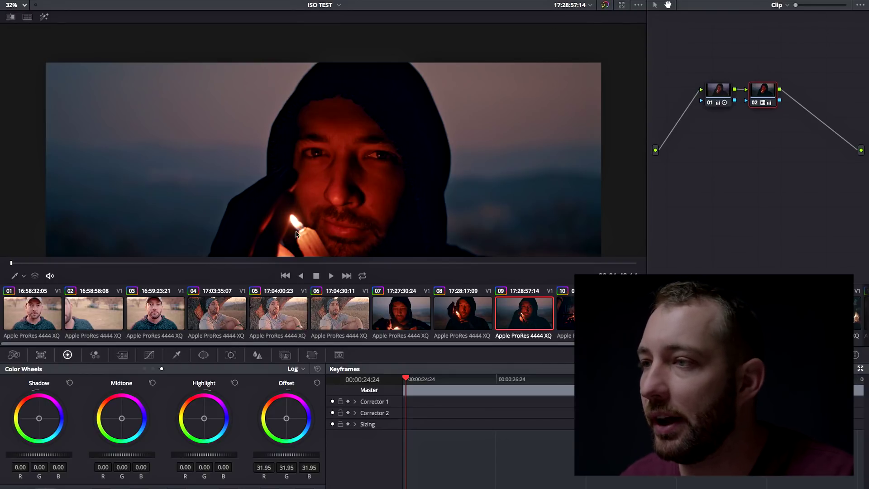
# Step: Compare clip 09 against clip 08, then view clip 09 without and with its grade
pyautogui.click(462, 313)
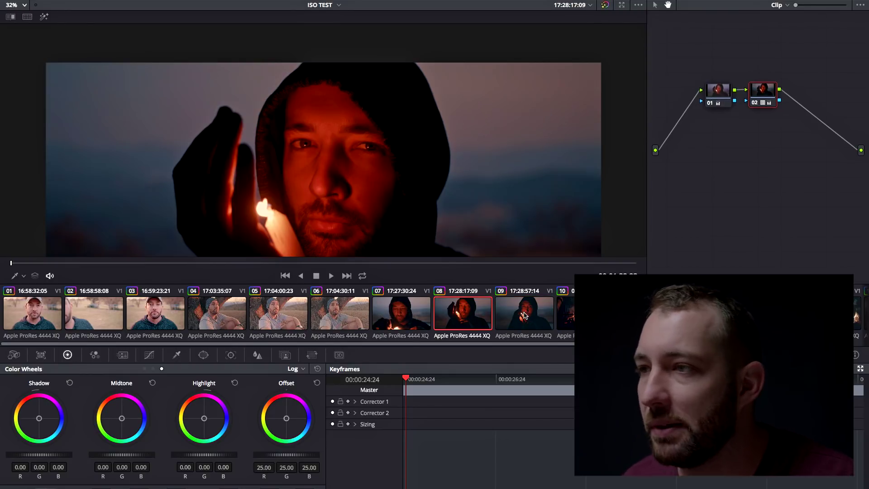
pyautogui.click(524, 316)
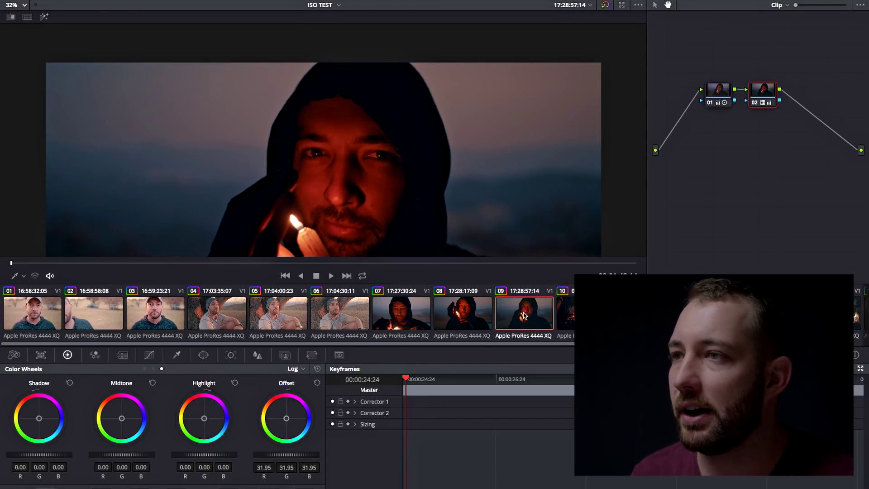
pyautogui.click(605, 5)
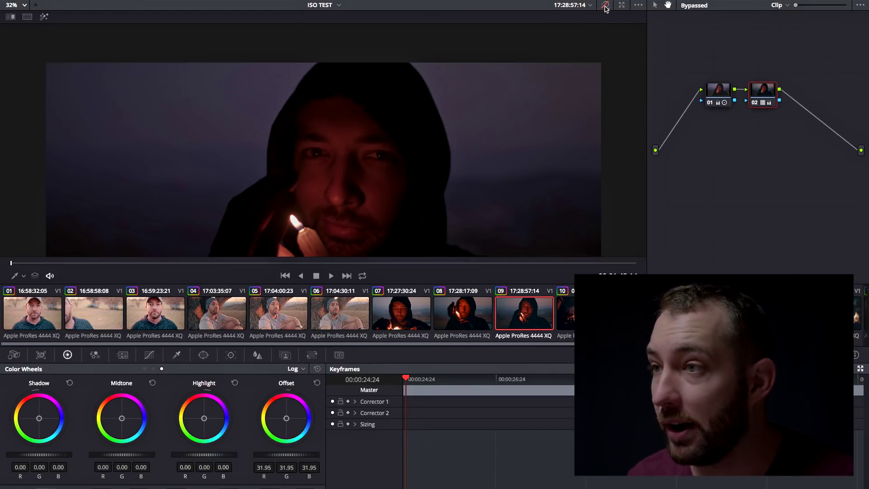
pyautogui.click(605, 6)
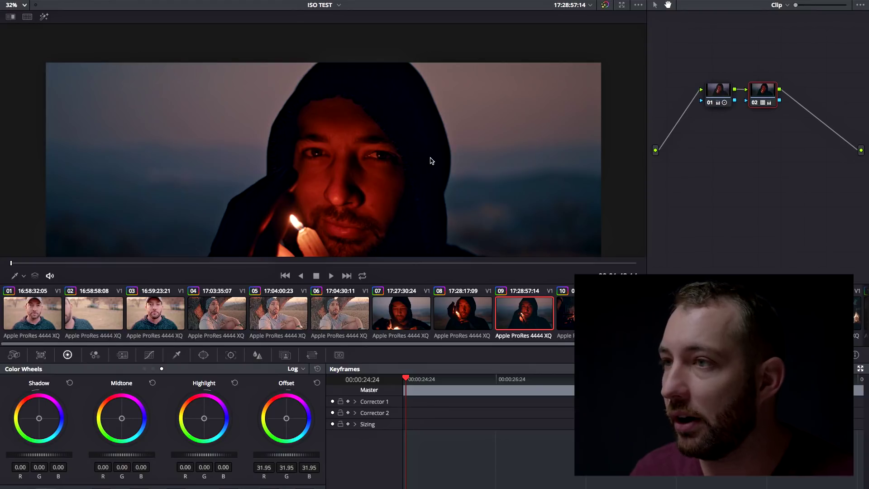
# Step: Zoom in on clip 09's face for shadow noise, then back out
pyautogui.scroll(5, 404, 156)
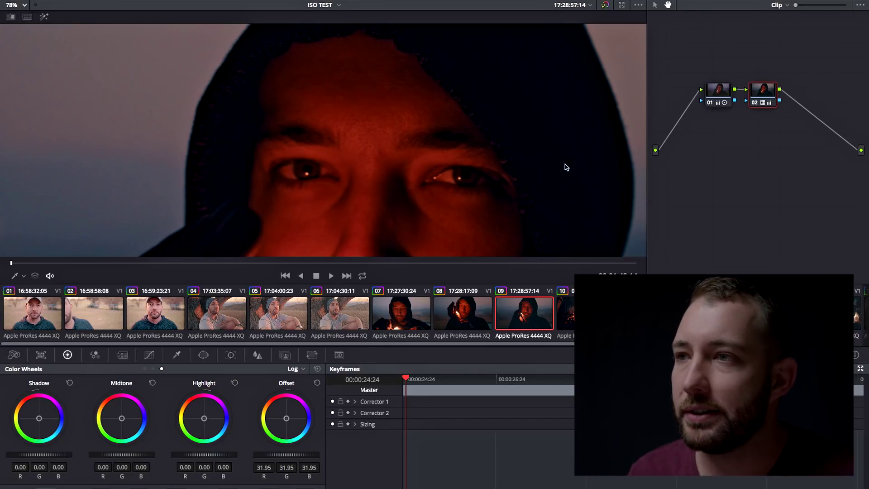
pyautogui.scroll(-5, 498, 122)
pyautogui.scroll(-2, 500, 123)
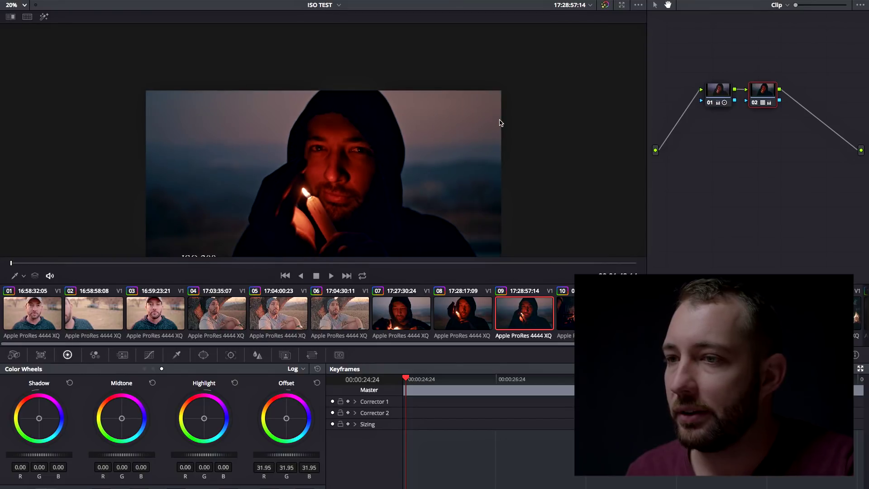
# Step: Fit the picture to the viewer and advance to the ISO 800 fire clip 10
pyautogui.click(20, 5)
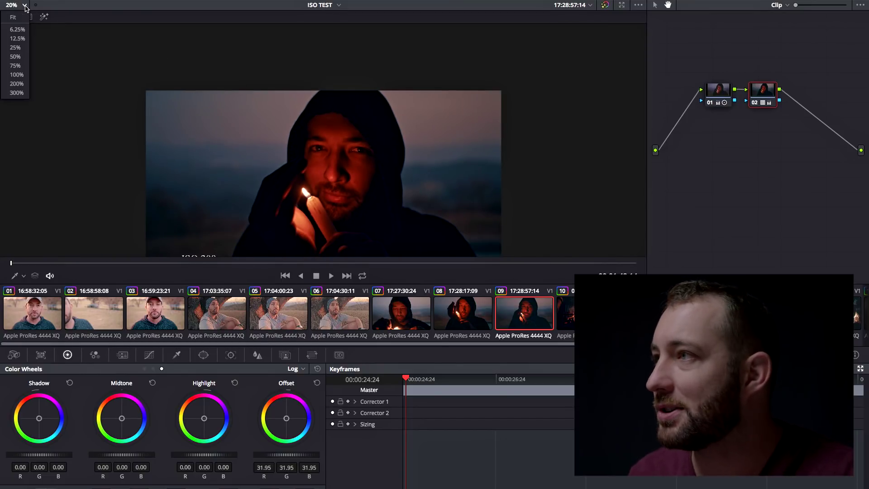
pyautogui.click(13, 16)
pyautogui.press('Down')
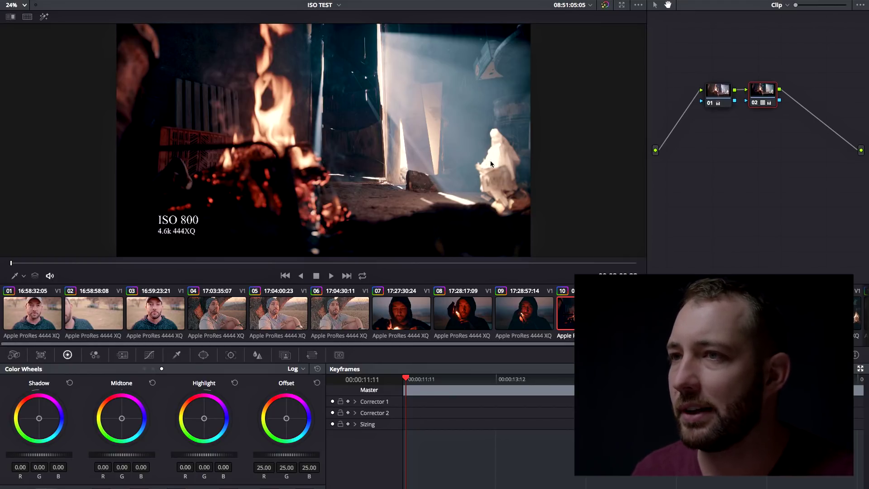
# Step: Zoom into clip 10's dark background, compare ungraded versus graded, and select node 01
pyautogui.scroll(6, 358, 122)
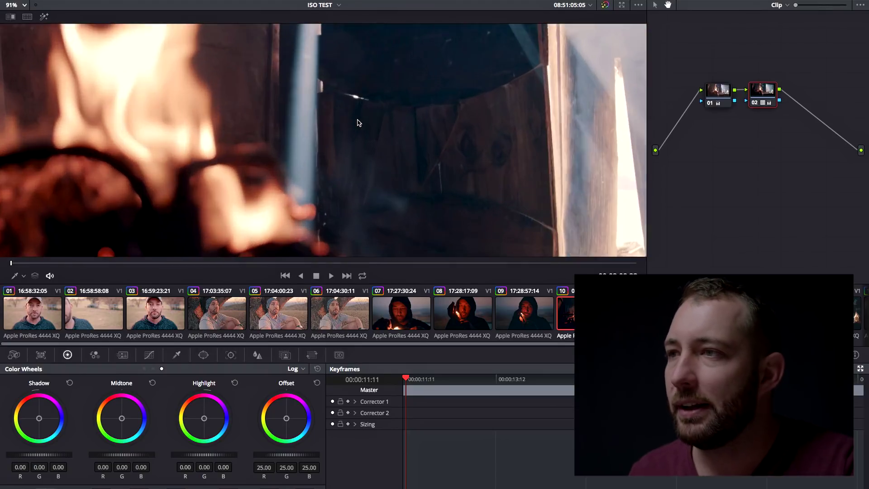
pyautogui.scroll(5, 358, 122)
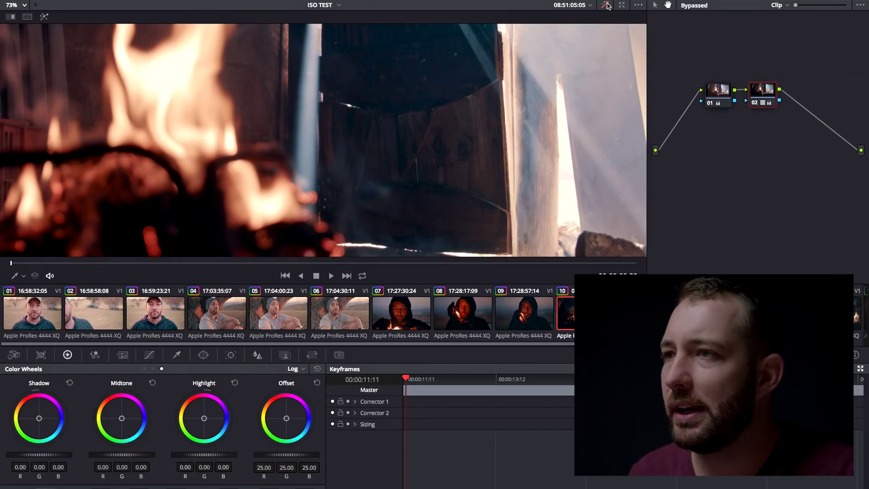
pyautogui.click(607, 5)
pyautogui.click(607, 5)
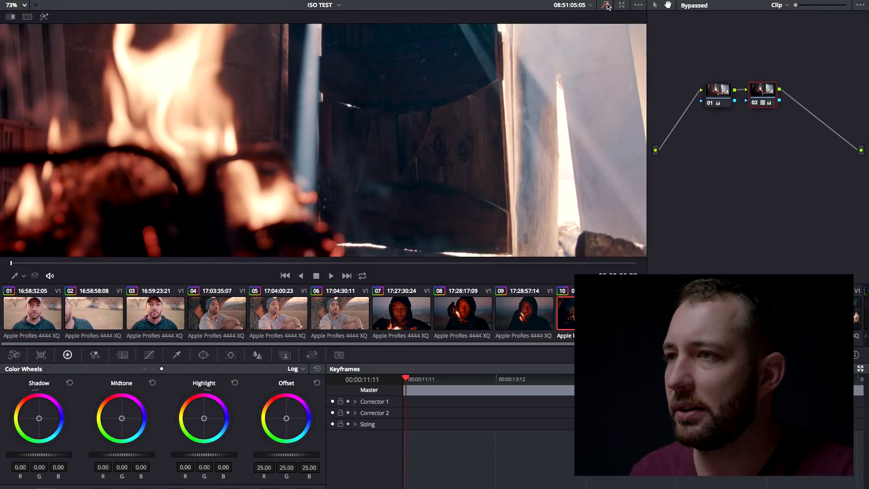
pyautogui.click(607, 6)
pyautogui.click(607, 5)
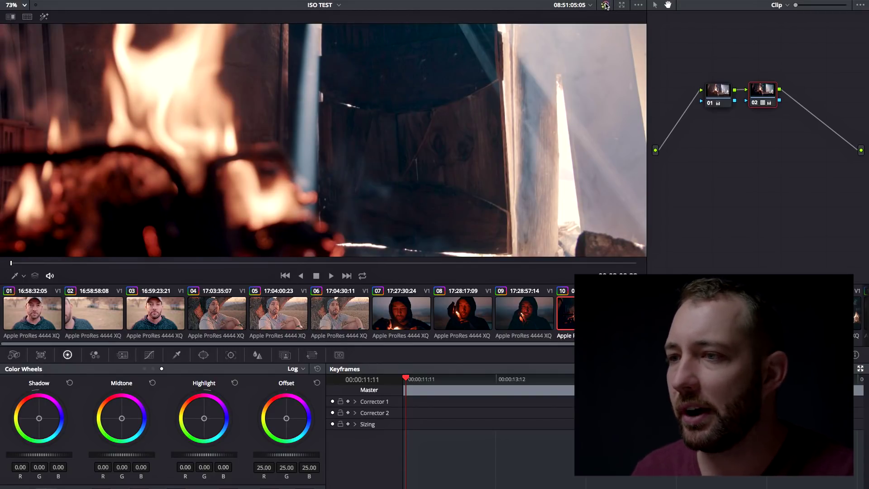
pyautogui.click(718, 93)
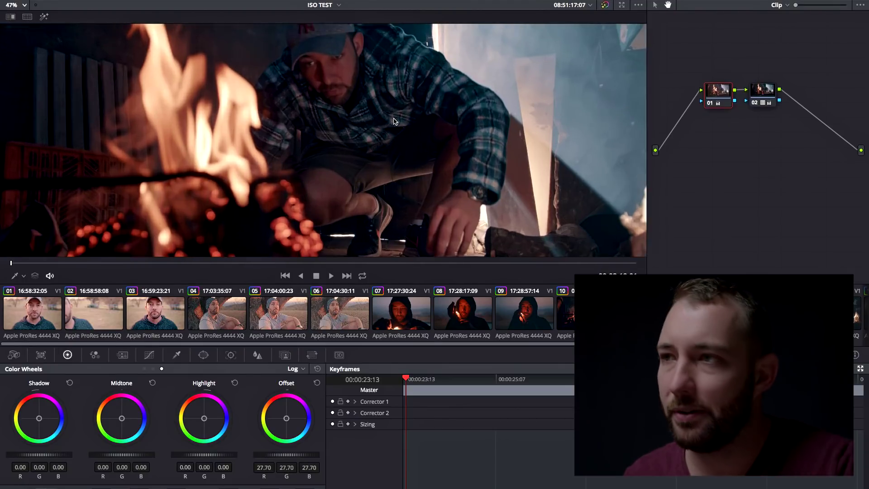
pyautogui.scroll(1, 393, 122)
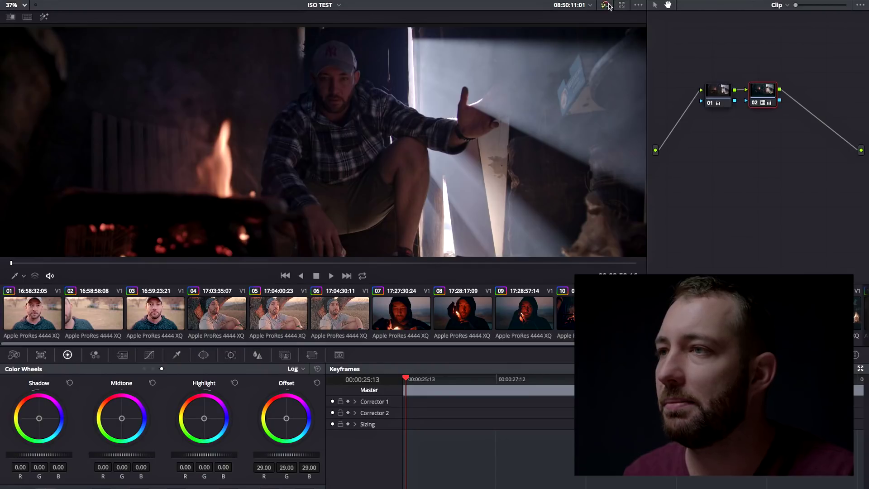
# Step: Re-enable the beam-of-light grade, magnify it, then move to the wide fire-and-smoke shot (08:49:21:16)
pyautogui.click(606, 5)
pyautogui.scroll(3, 363, 124)
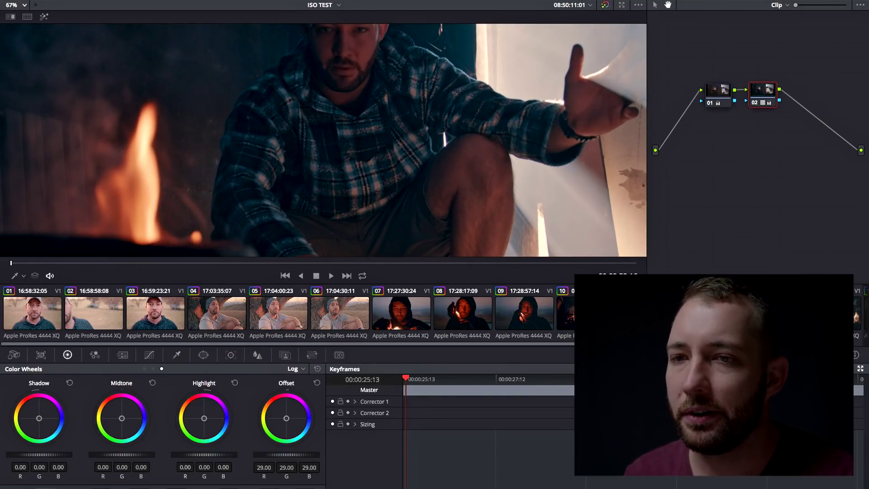
pyautogui.hscroll(2, 288, 314)
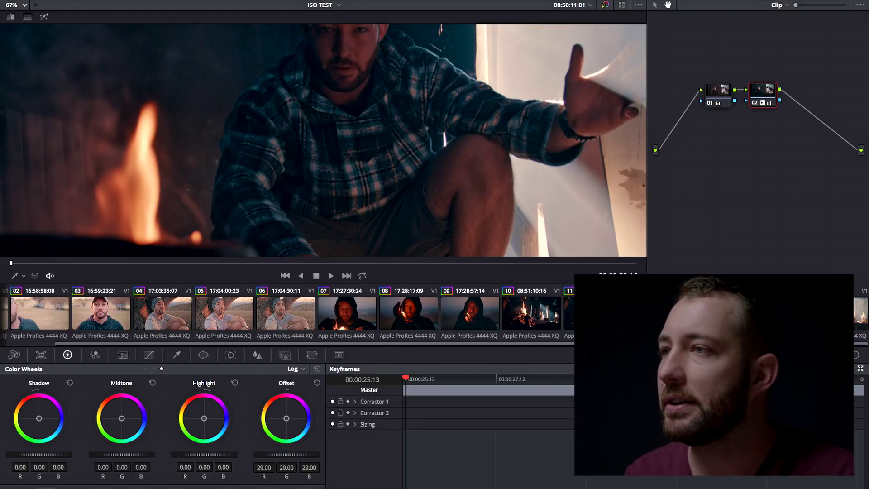
pyautogui.press('Down')
pyautogui.scroll(8, 360, 141)
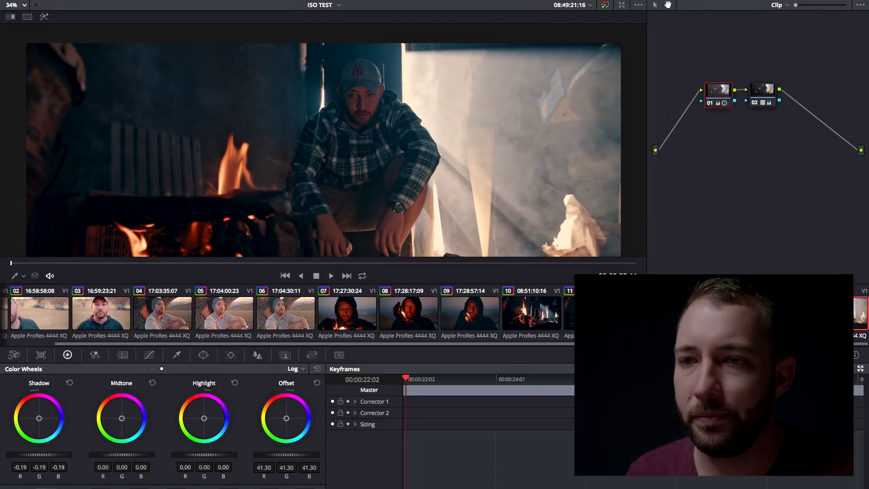
# Step: Select node 02 on the beam-of-light shot, then move to clip 11 and zoom back out
pyautogui.click(763, 93)
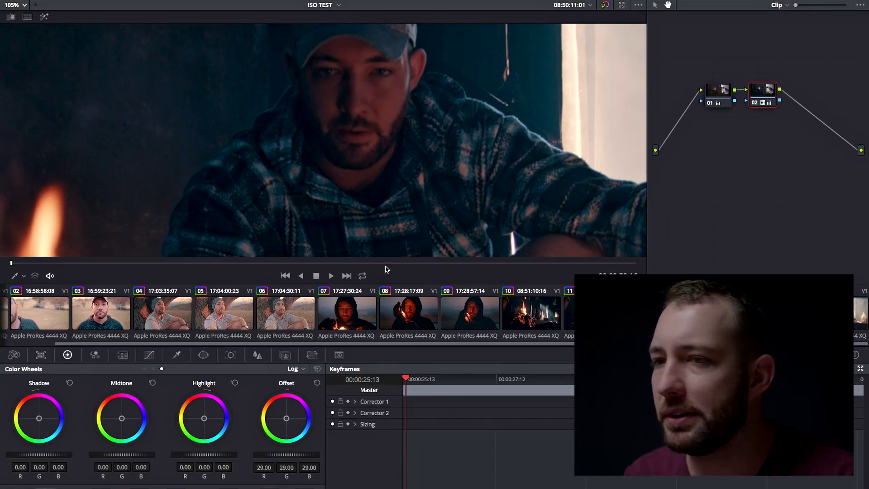
pyautogui.press('Down')
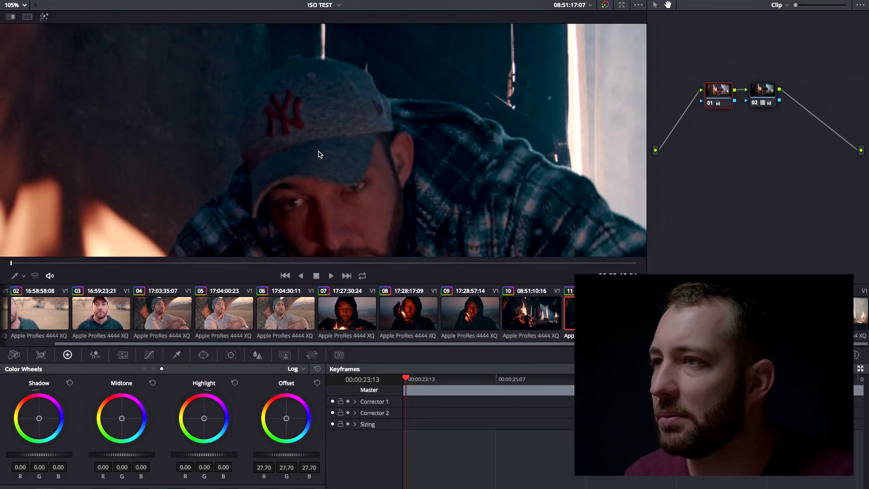
pyautogui.scroll(-5, 456, 162)
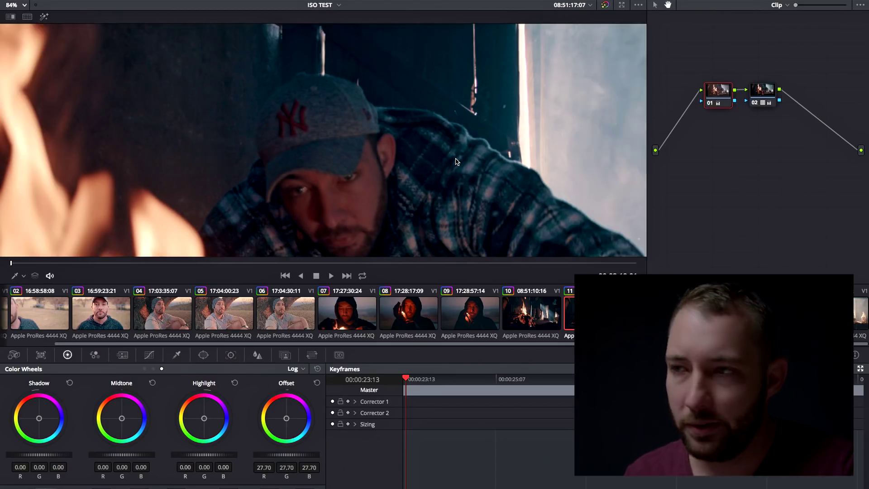
pyautogui.scroll(-5, 456, 162)
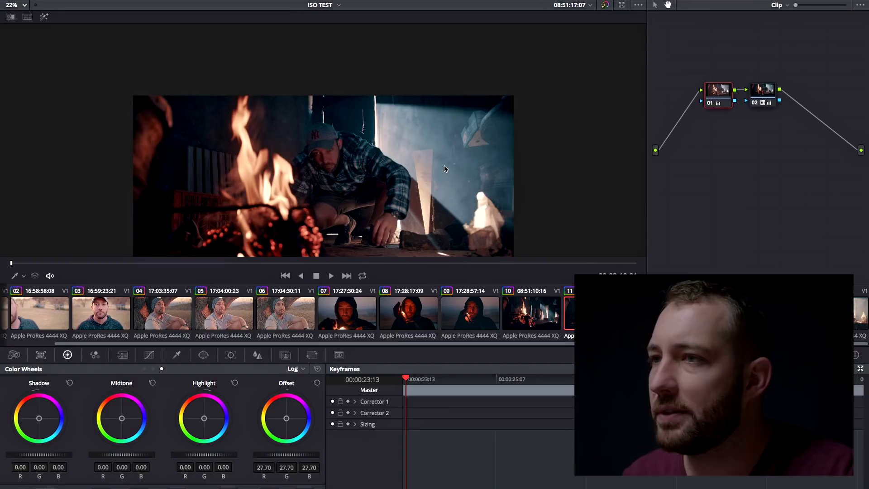
# Step: Set the viewer zoom to Fit to show the full ISO 800 fire frame
pyautogui.click(25, 5)
pyautogui.click(14, 34)
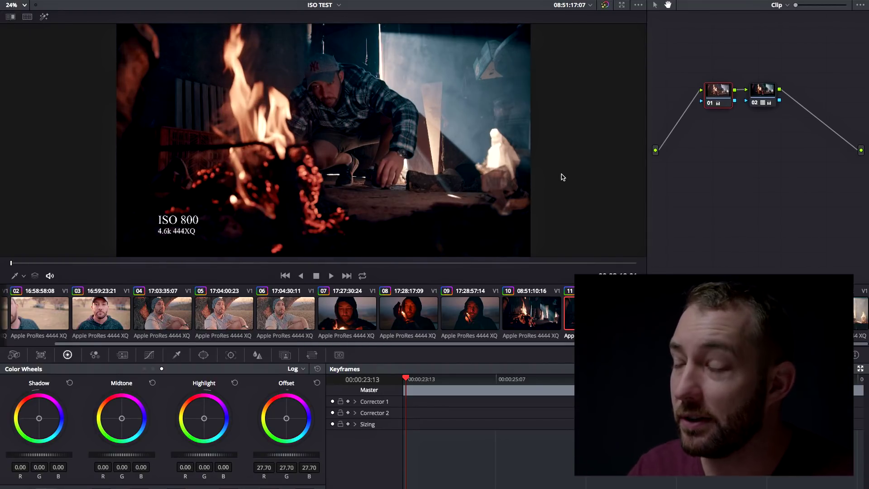